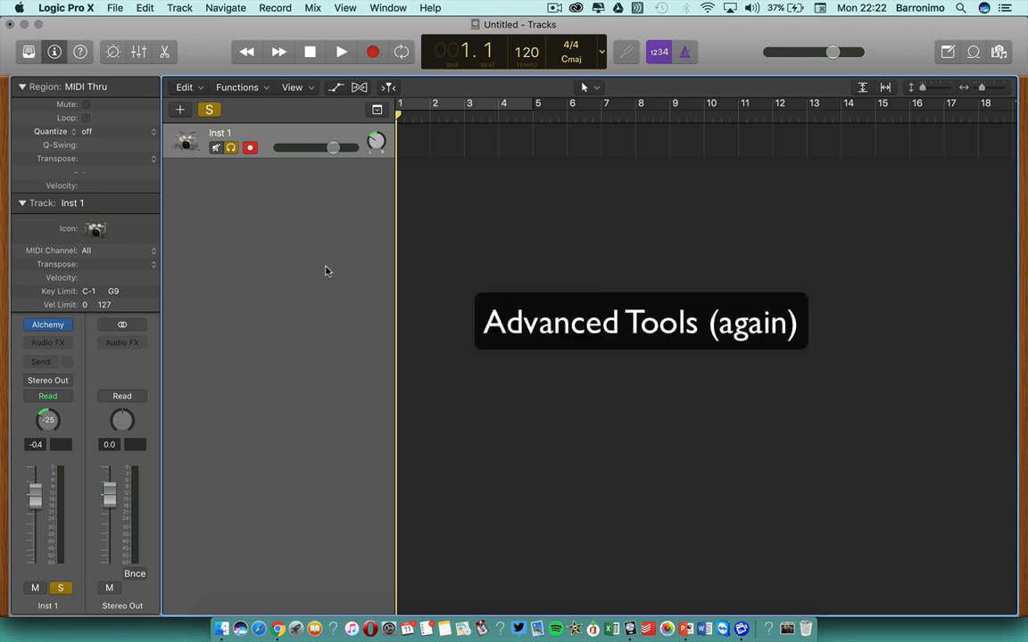
# Enable Show Advanced Tools in the Advanced preferences and close the preferences.
pyautogui.click(71, 7)
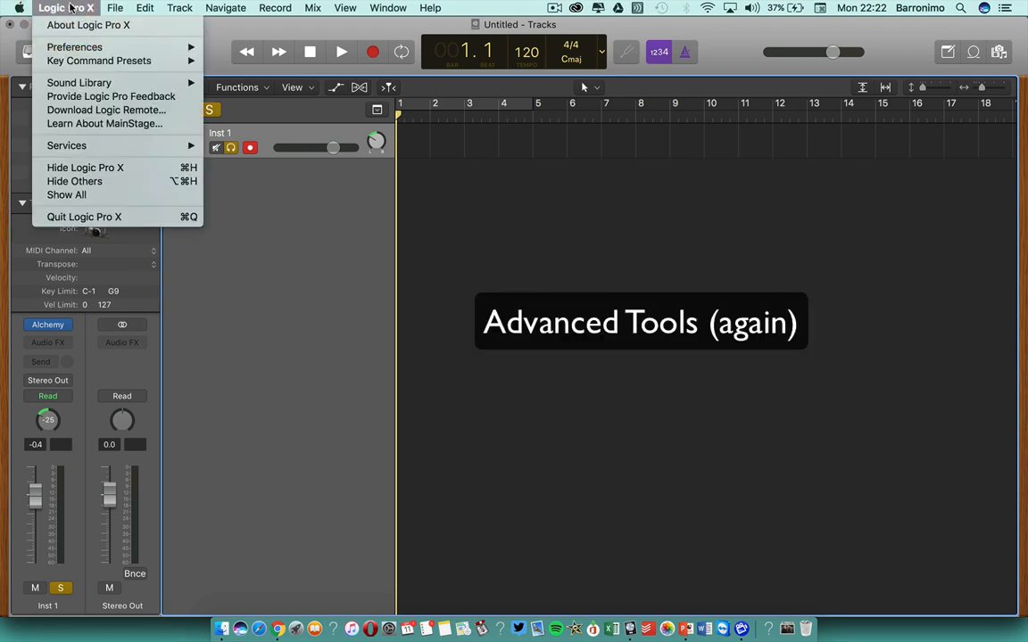
pyautogui.moveTo(81, 49)
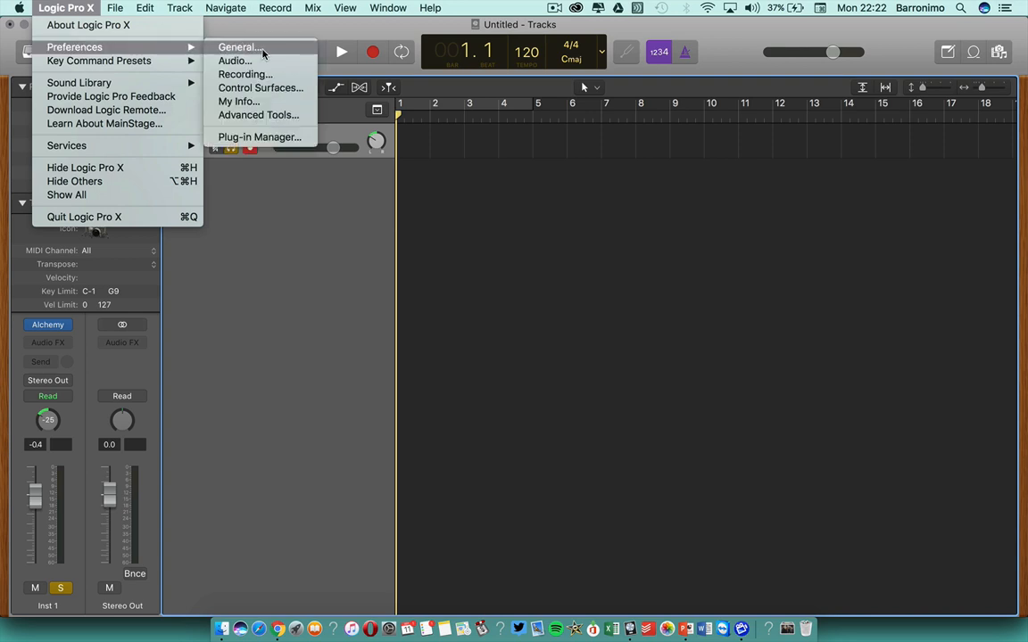
pyautogui.click(260, 116)
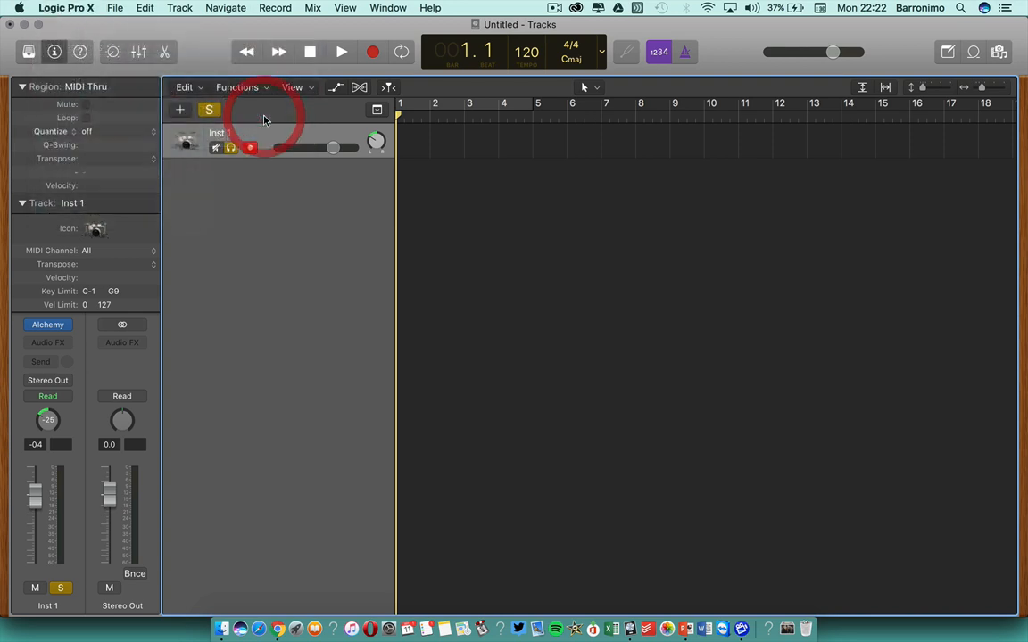
pyautogui.click(485, 232)
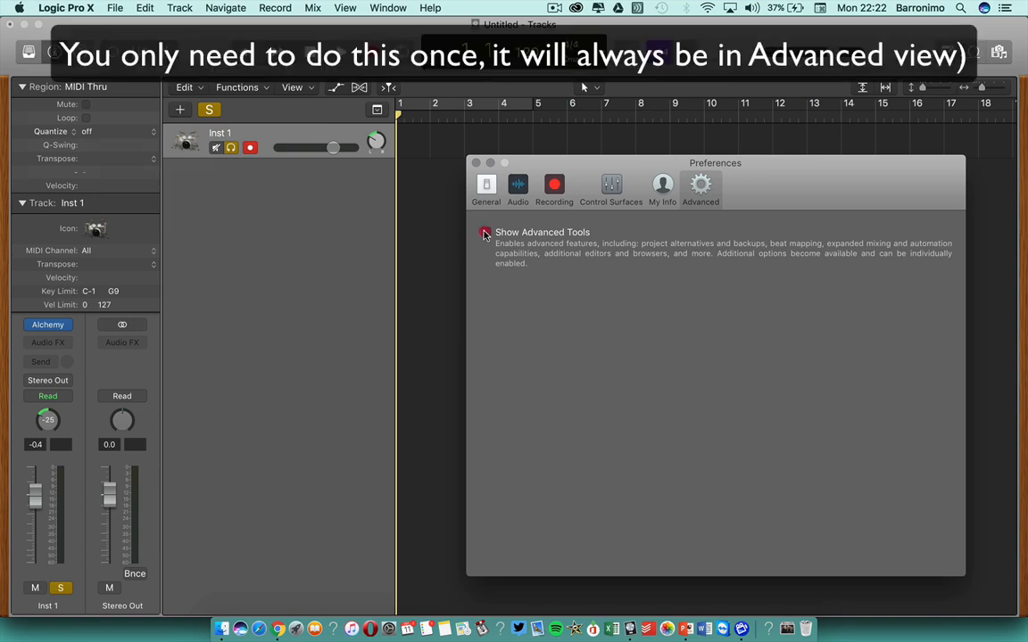
pyautogui.click(475, 164)
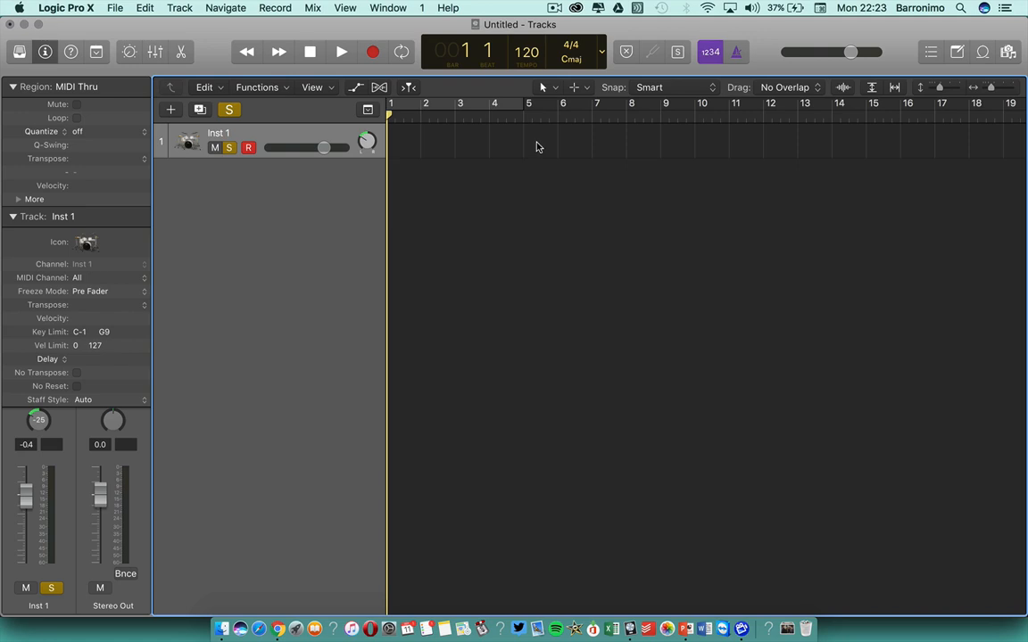
# Switch the main tool to the Pencil Tool and back to the Pointer Tool.
pyautogui.press('Escape')
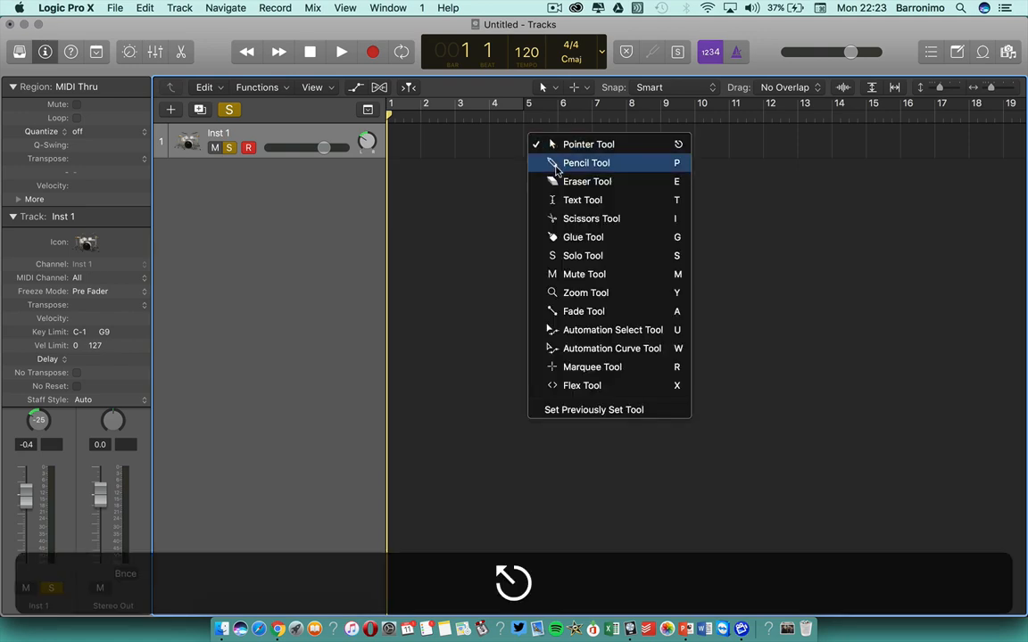
pyautogui.click(560, 171)
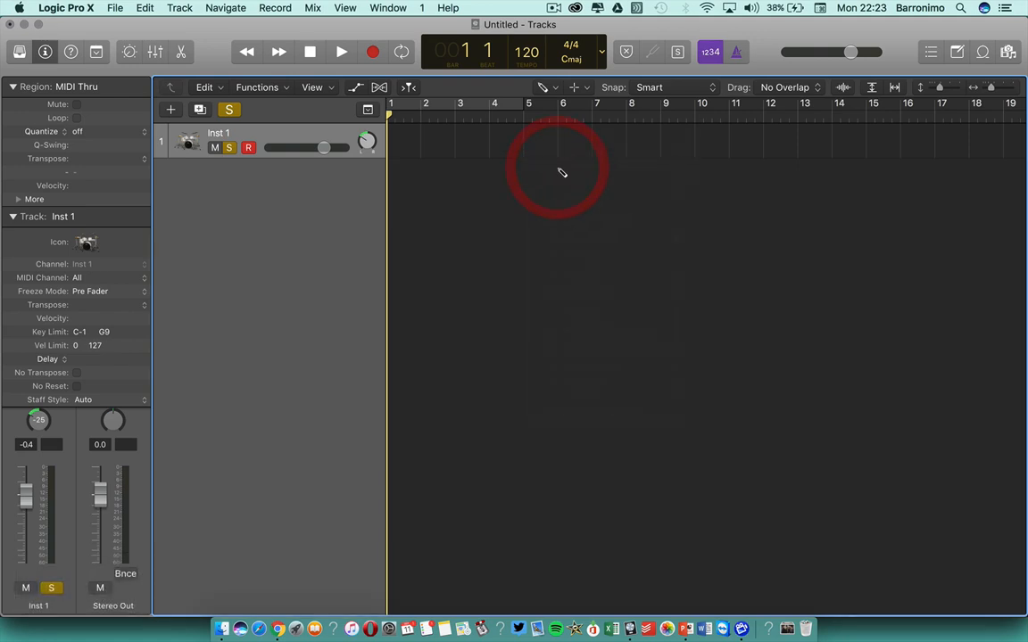
pyautogui.click(544, 87)
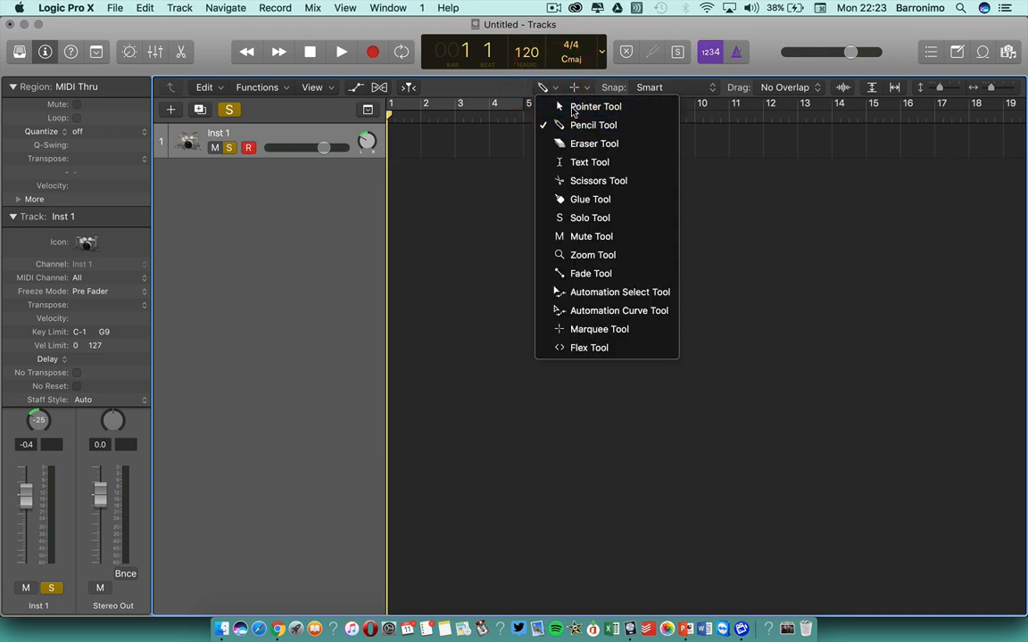
pyautogui.click(571, 108)
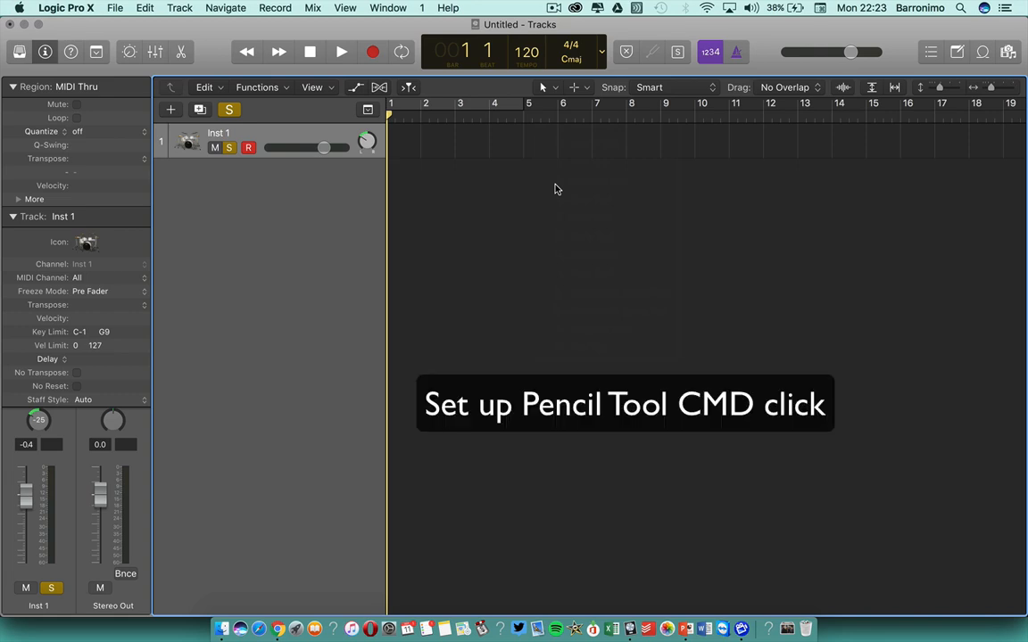
# Assign the Pencil Tool as the Command-click tool for the Tracks area.
pyautogui.click(584, 89)
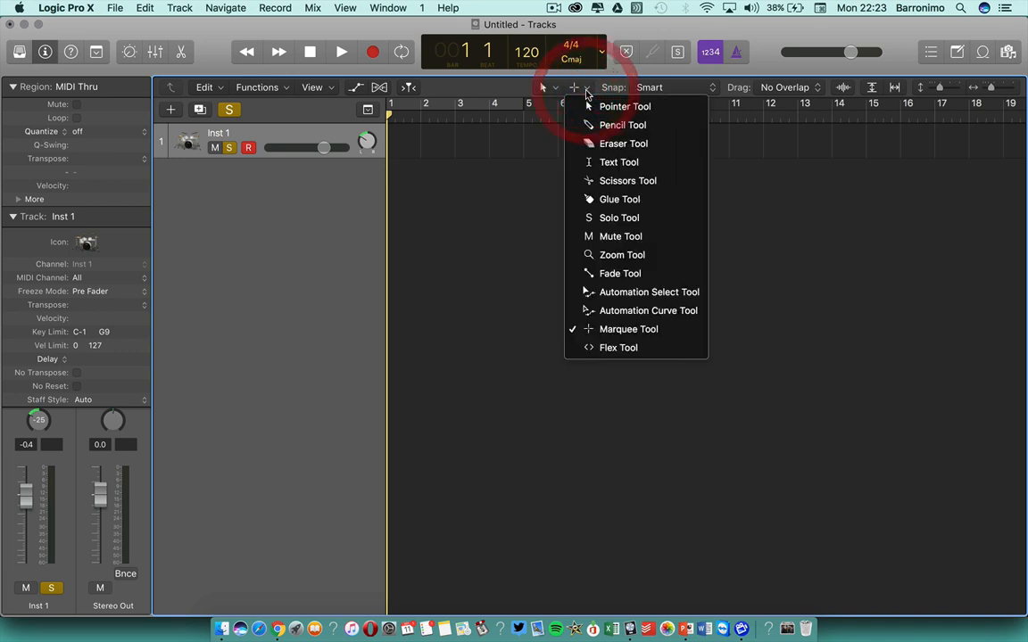
pyautogui.click(612, 127)
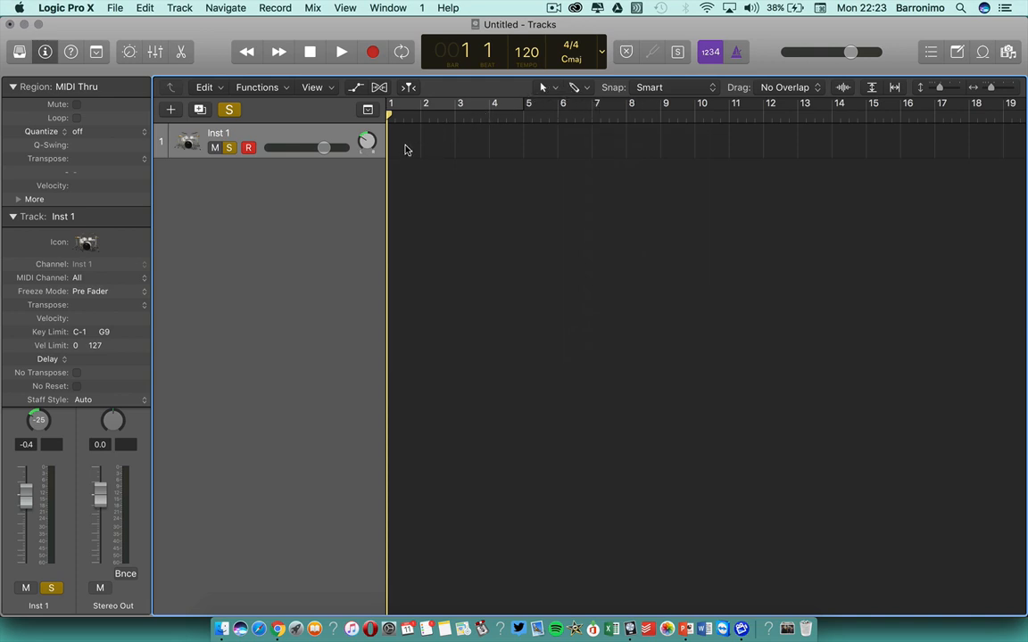
# Draw an empty MIDI region at bar 1 of the Inst 1 track and extend it to two bars.
pyautogui.press('super')
pyautogui.press('super')
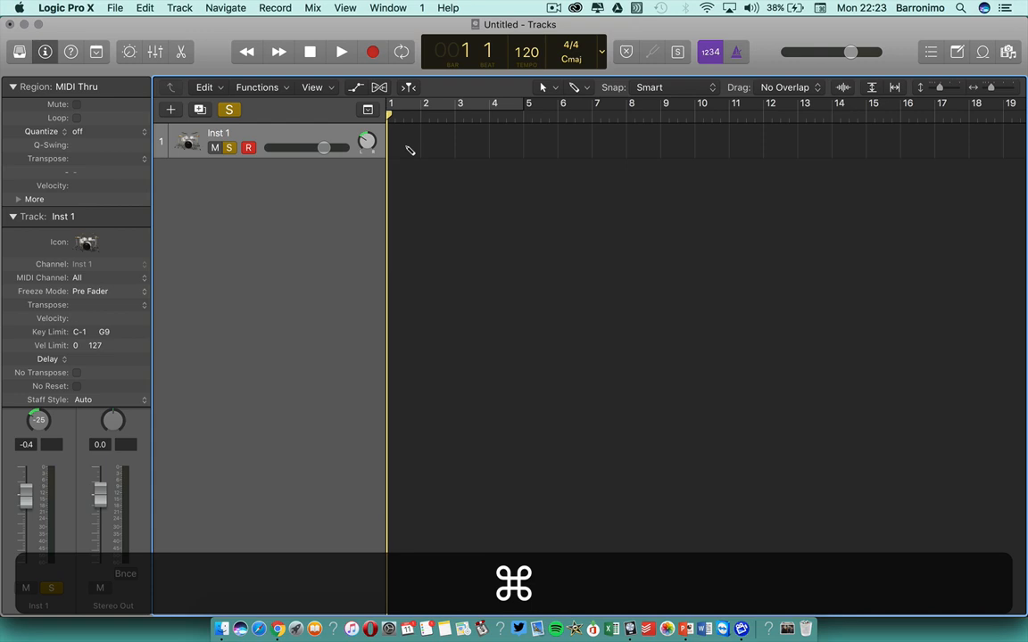
pyautogui.keyDown('super'); pyautogui.click(408, 149); pyautogui.keyUp('super')
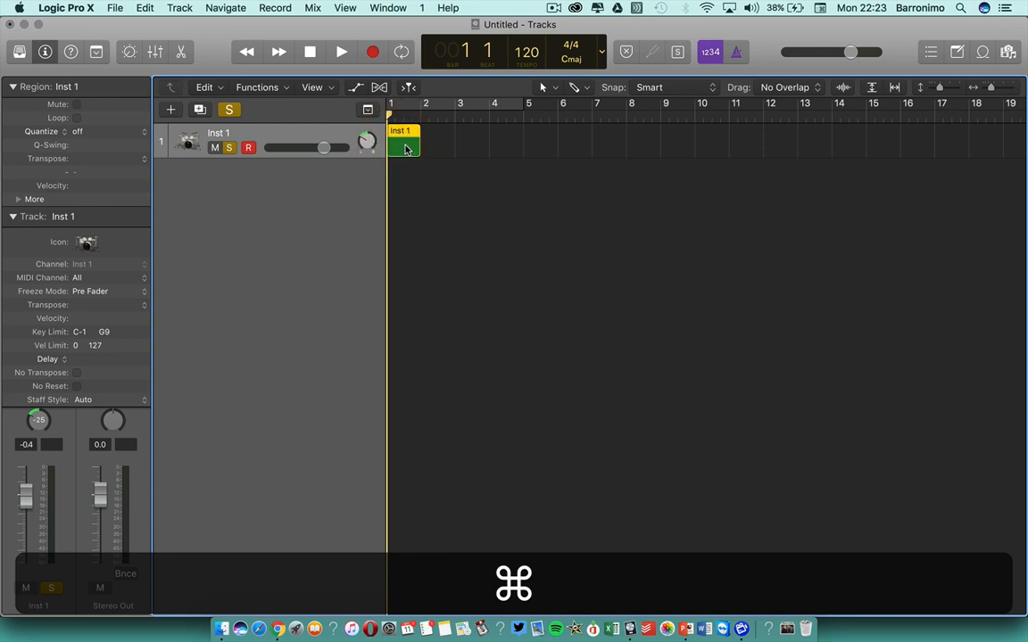
pyautogui.moveTo(417, 153); pyautogui.dragTo(455, 157)
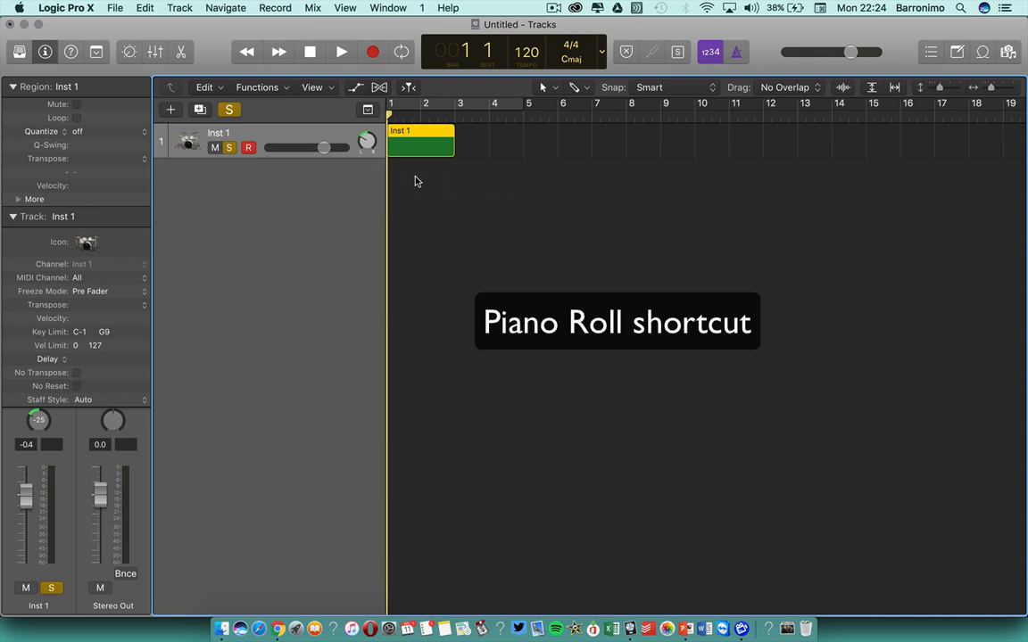
# Open the Inst 1 region in a separate Piano Roll window and turn on its bright background in the Display preferences for editors.
pyautogui.press('super')
pyautogui.press('super+4')
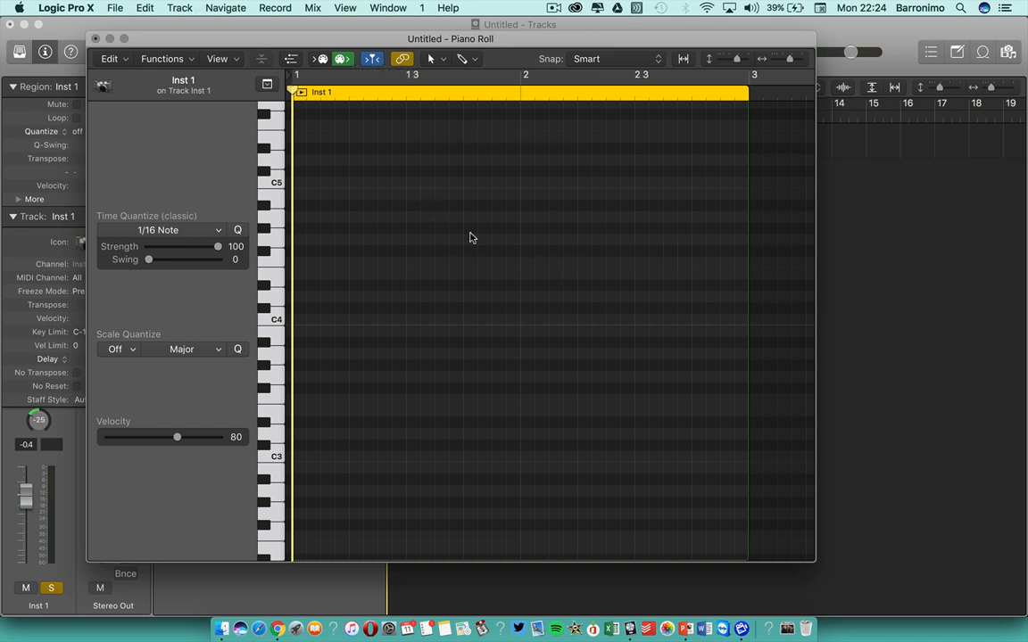
pyautogui.click(77, 12)
pyautogui.moveTo(74, 53)
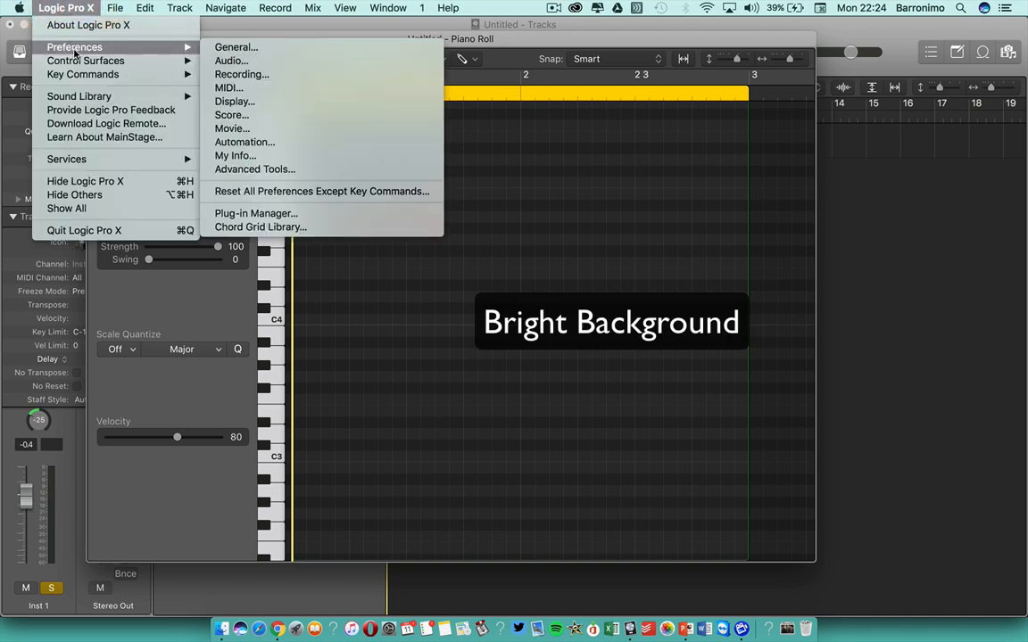
pyautogui.click(249, 103)
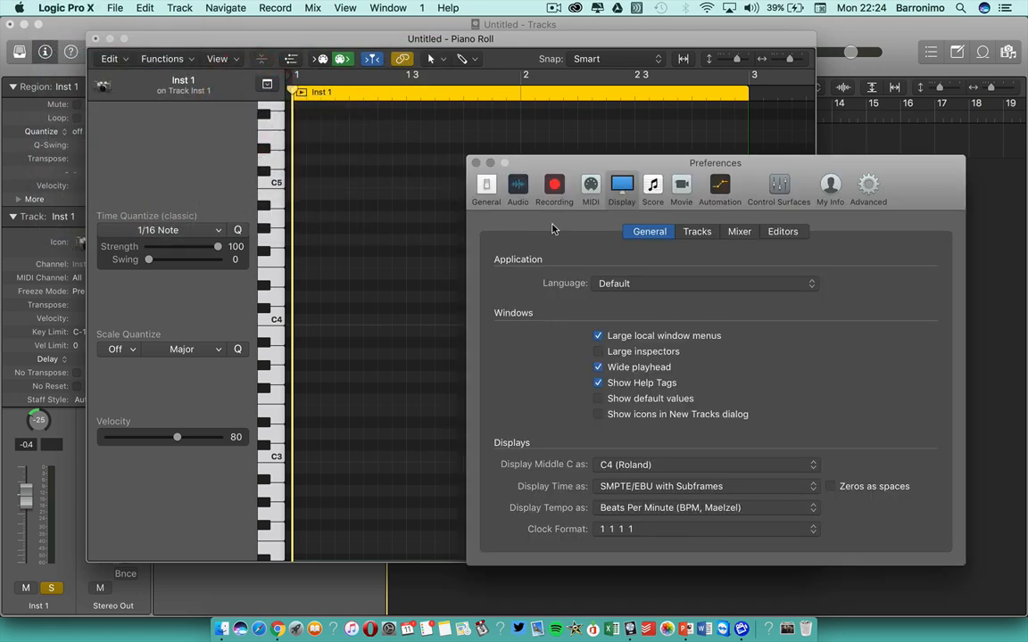
pyautogui.click(783, 232)
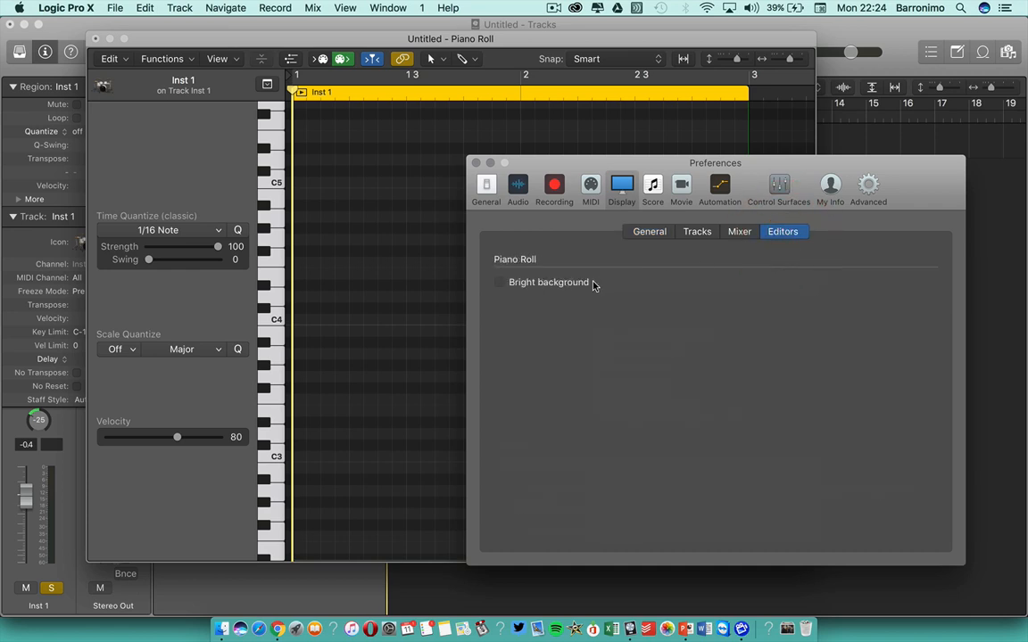
pyautogui.click(500, 283)
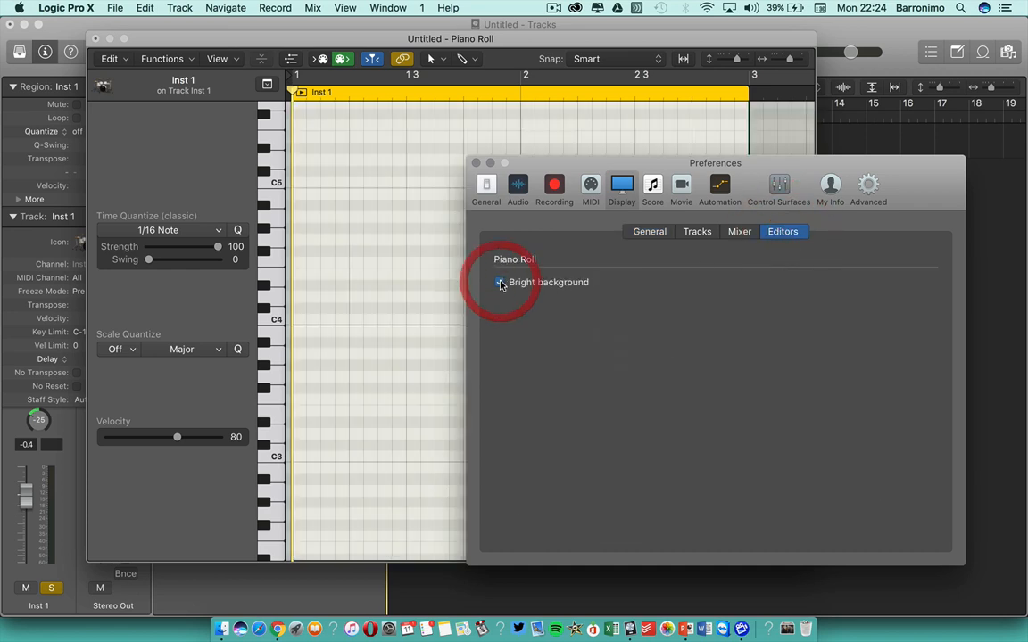
pyautogui.click(476, 164)
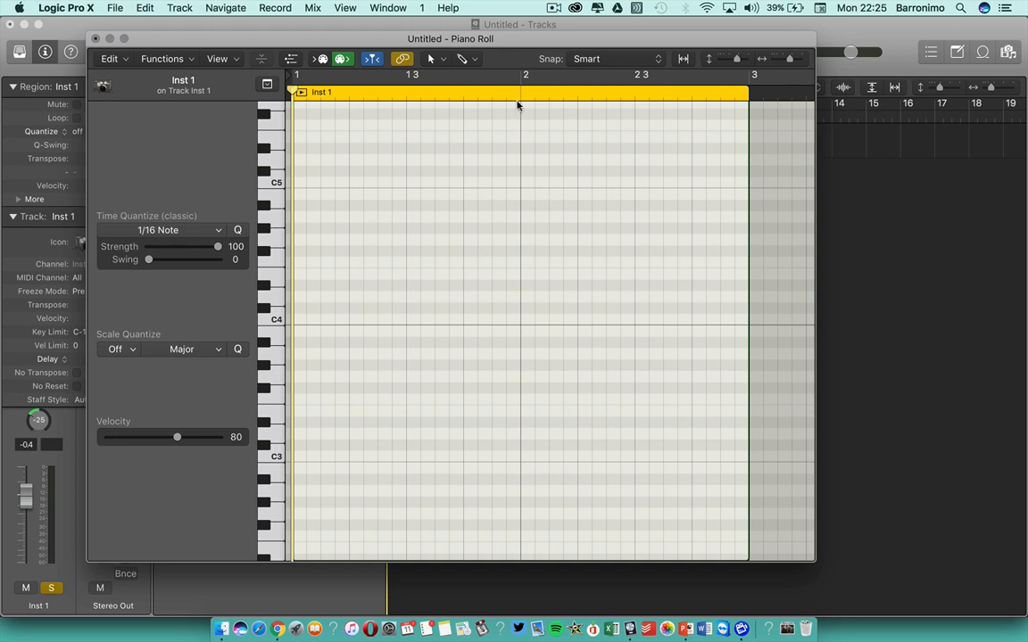
# Draw four ascending notes, D2, E2, G2 and A2, on successive eighth-note positions from the start of bar 1.
pyautogui.press('super')
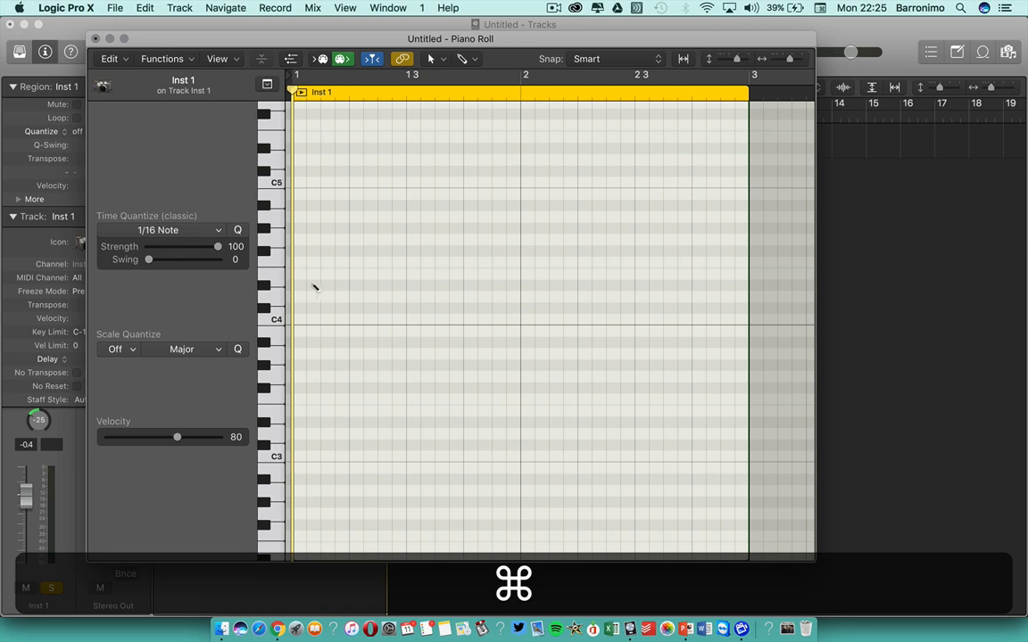
pyautogui.scroll(-3, 301, 461)
pyautogui.keyDown('super'); pyautogui.click(300, 481); pyautogui.keyUp('super')
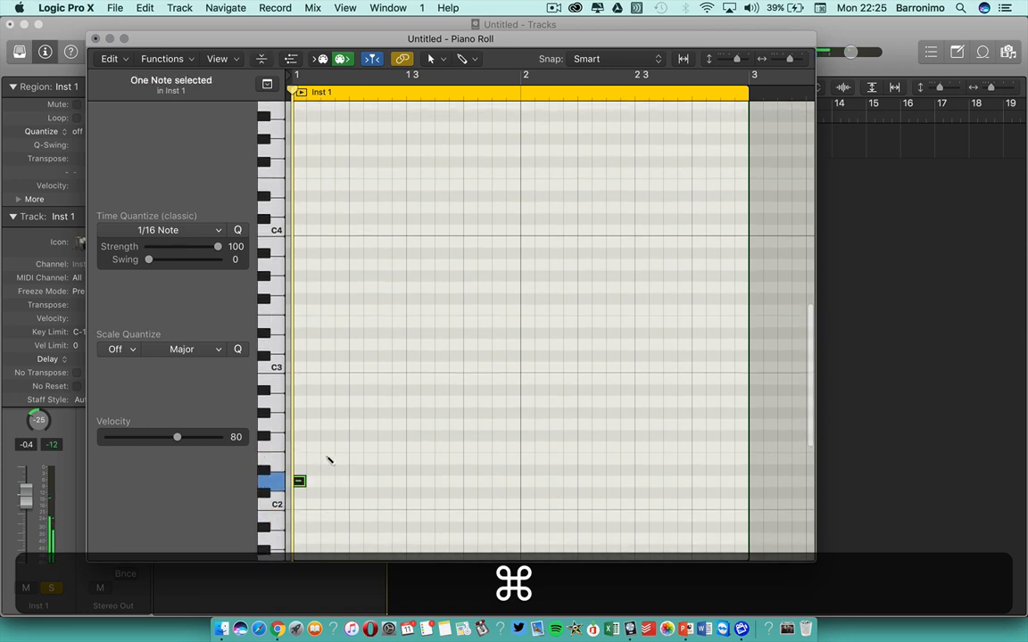
pyautogui.keyDown('super'); pyautogui.click(328, 458); pyautogui.keyUp('super')
pyautogui.keyDown('super'); pyautogui.click(355, 423); pyautogui.keyUp('super')
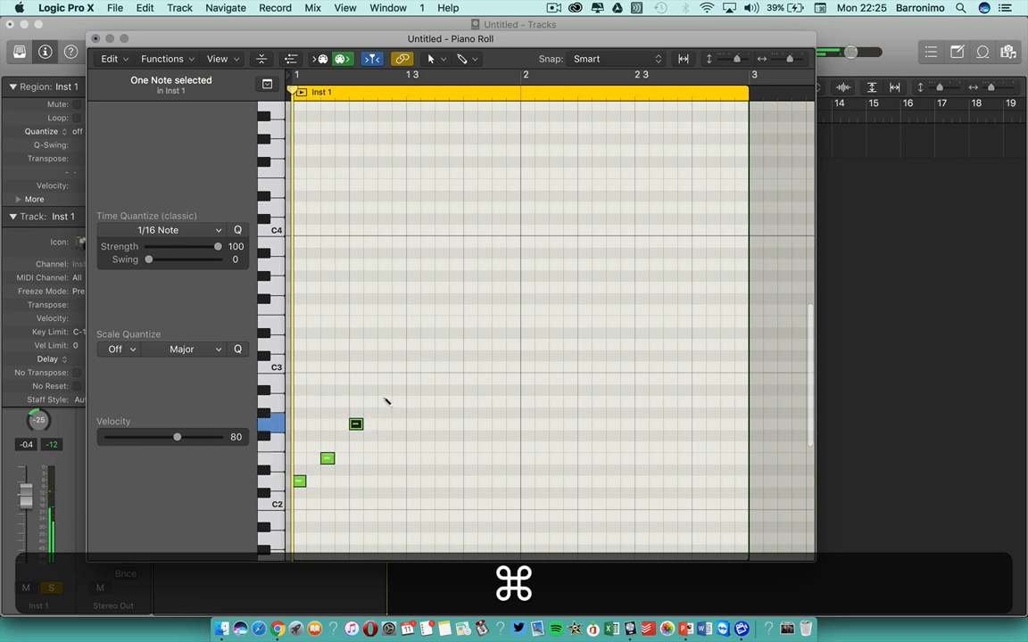
pyautogui.keyDown('super'); pyautogui.click(383, 401); pyautogui.keyUp('super')
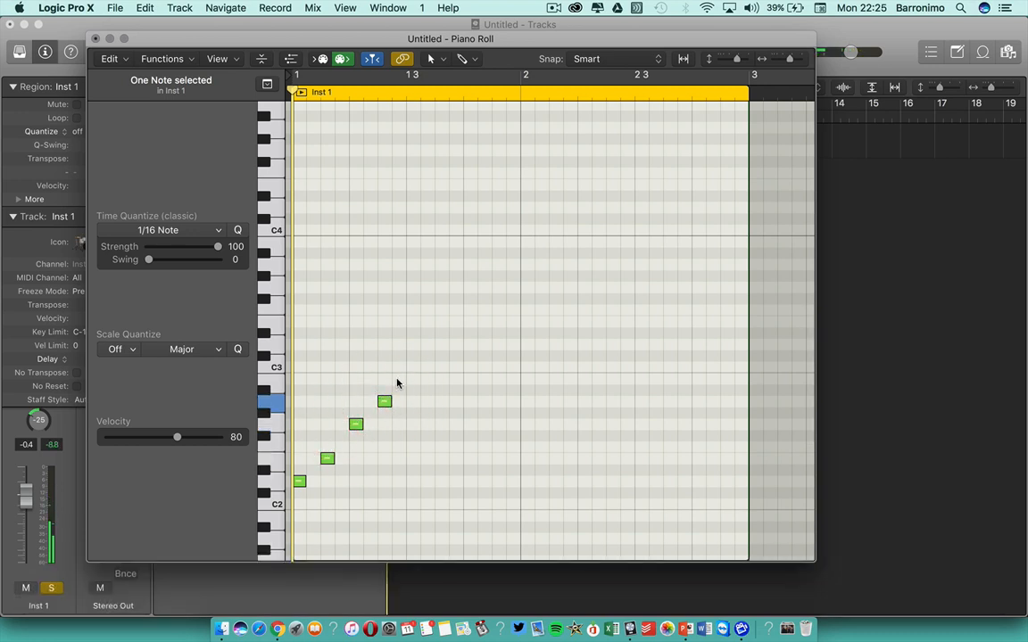
# Select all four notes in the Piano Roll and delete them together with the Pencil Tool.
pyautogui.moveTo(397, 383); pyautogui.dragTo(282, 512)
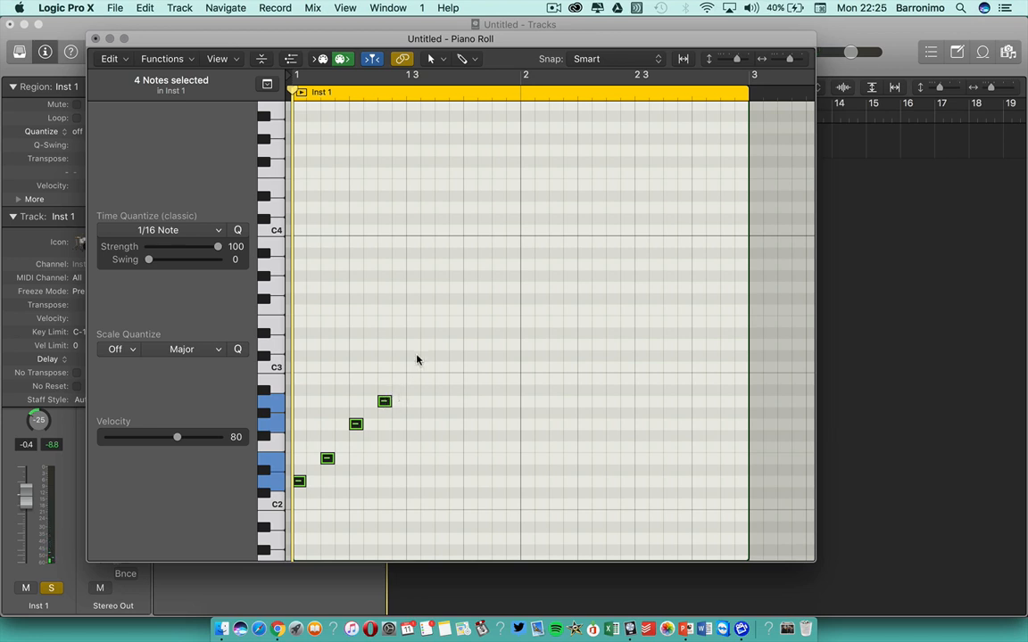
pyautogui.press('super')
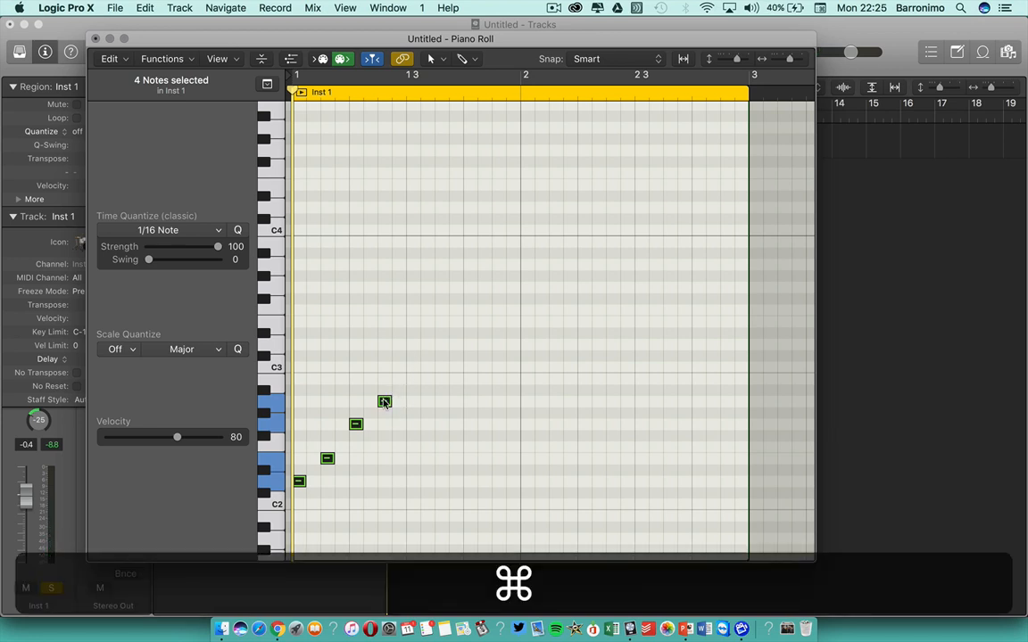
pyautogui.press('super')
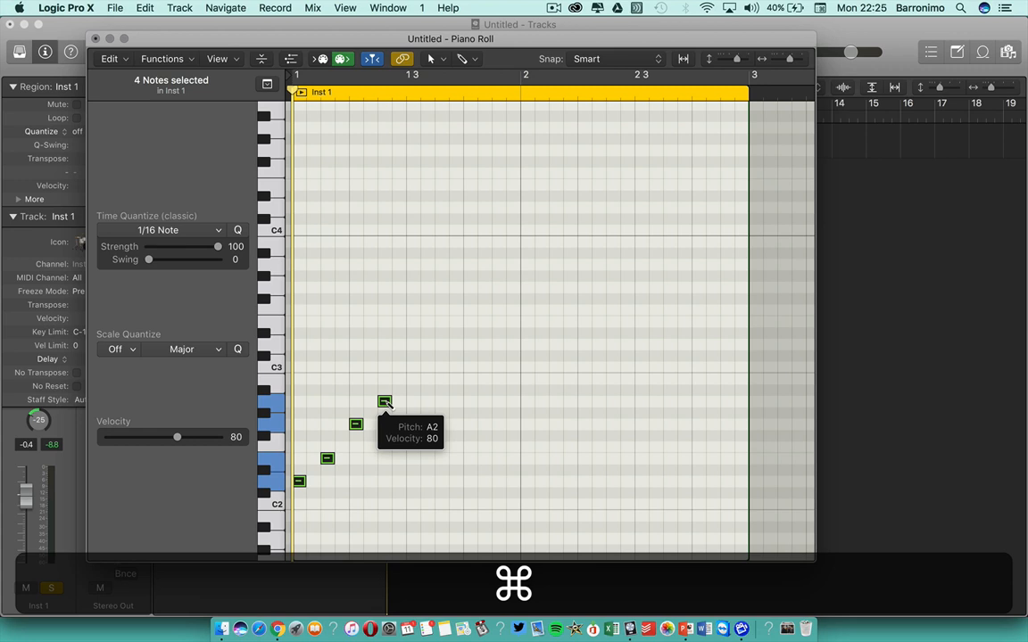
pyautogui.keyDown('super'); pyautogui.click(385, 402); pyautogui.keyUp('super')
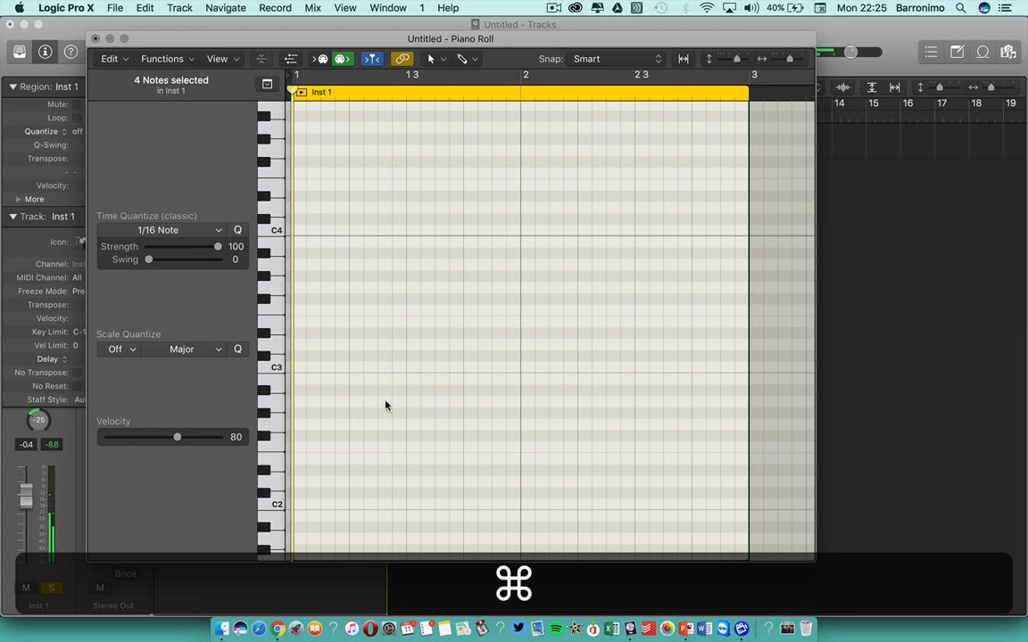
# Draw two notes in the first half of bar 1, one on C3 and a following one on C#3.
pyautogui.keyDown('super'); pyautogui.click(327, 367); pyautogui.keyUp('super')
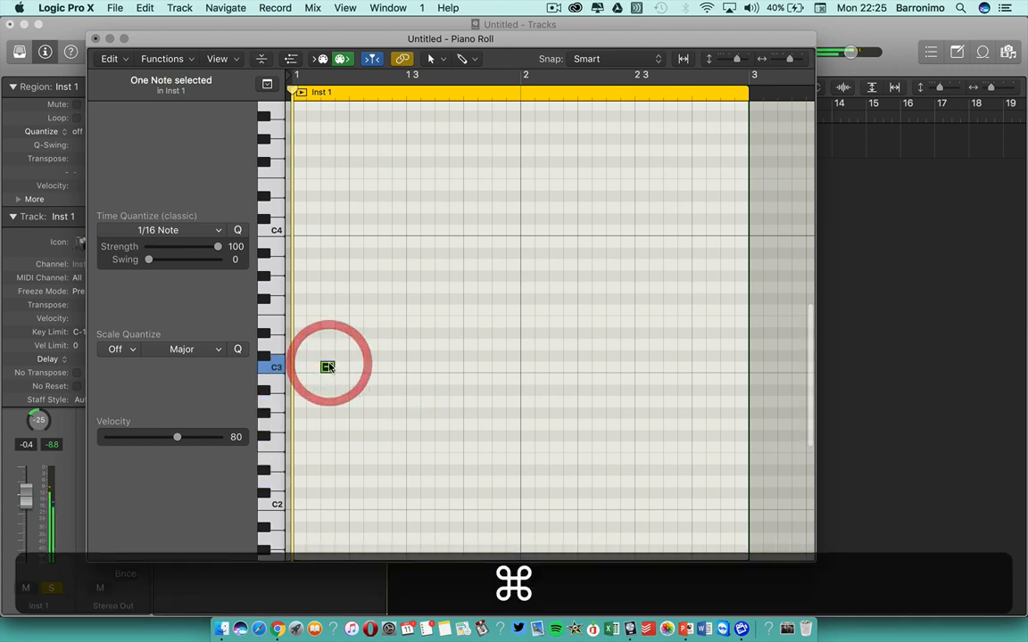
pyautogui.keyDown('super'); pyautogui.click(370, 359); pyautogui.keyUp('super')
pyautogui.click(372, 390)
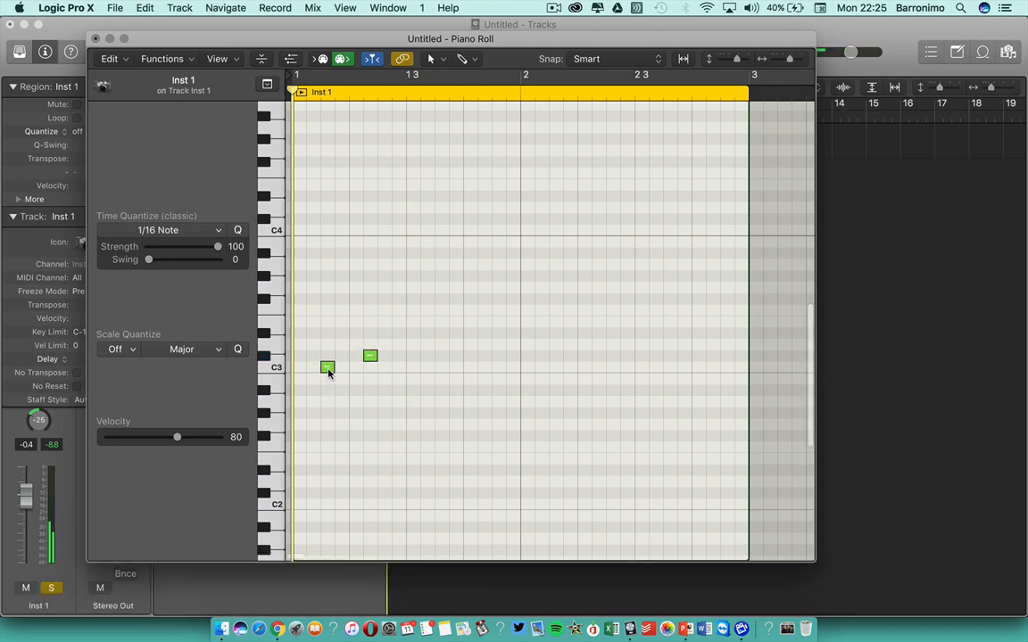
# Delete the C3 note with the Pencil Tool and close the Piano Roll window.
pyautogui.keyDown('super'); pyautogui.click(327, 367); pyautogui.keyUp('super')
pyautogui.keyDown('super'); pyautogui.click(327, 367); pyautogui.keyUp('super')
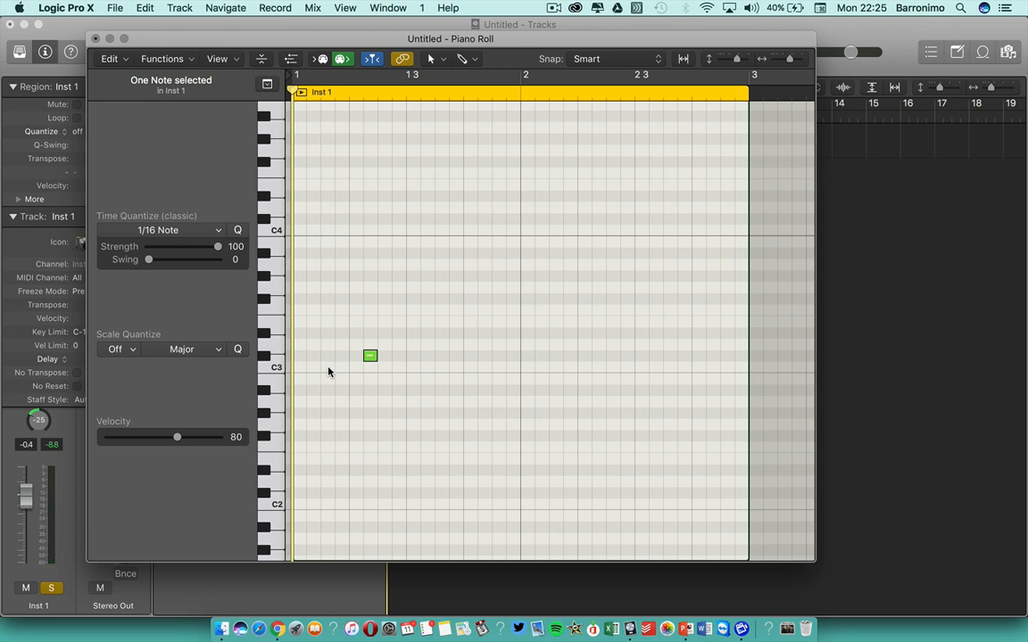
pyautogui.press('super')
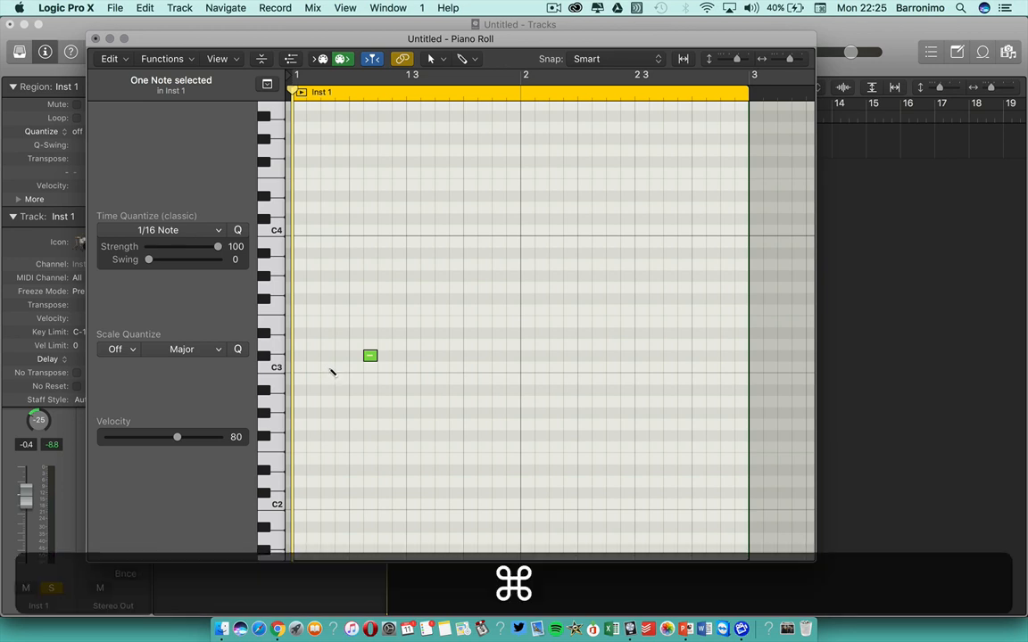
pyautogui.press('super+w')
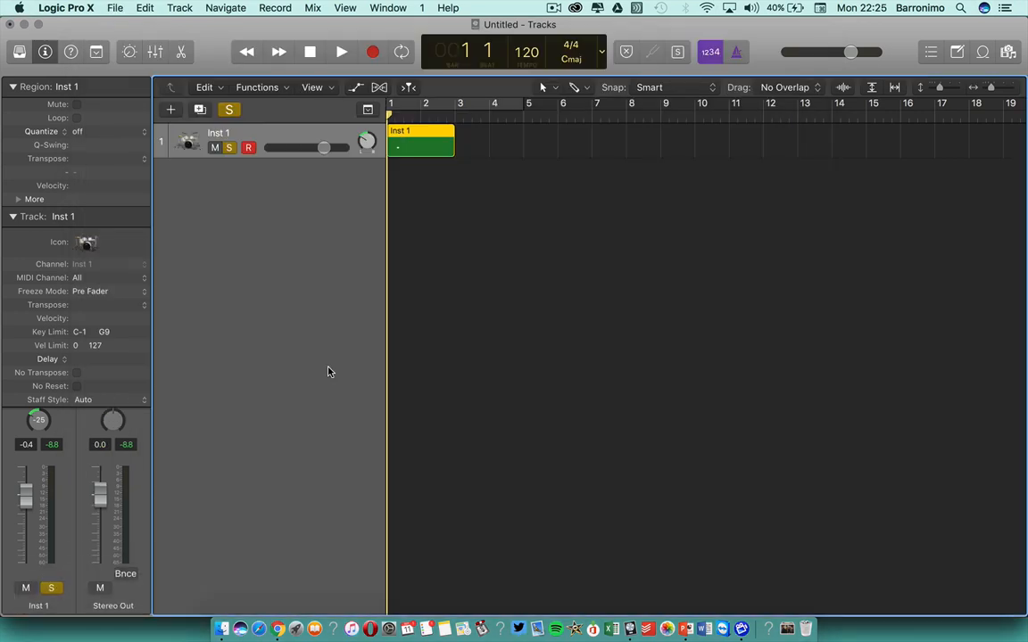
# Show the Mixer in a separate window and close it again.
pyautogui.press('super')
pyautogui.press('super+2')
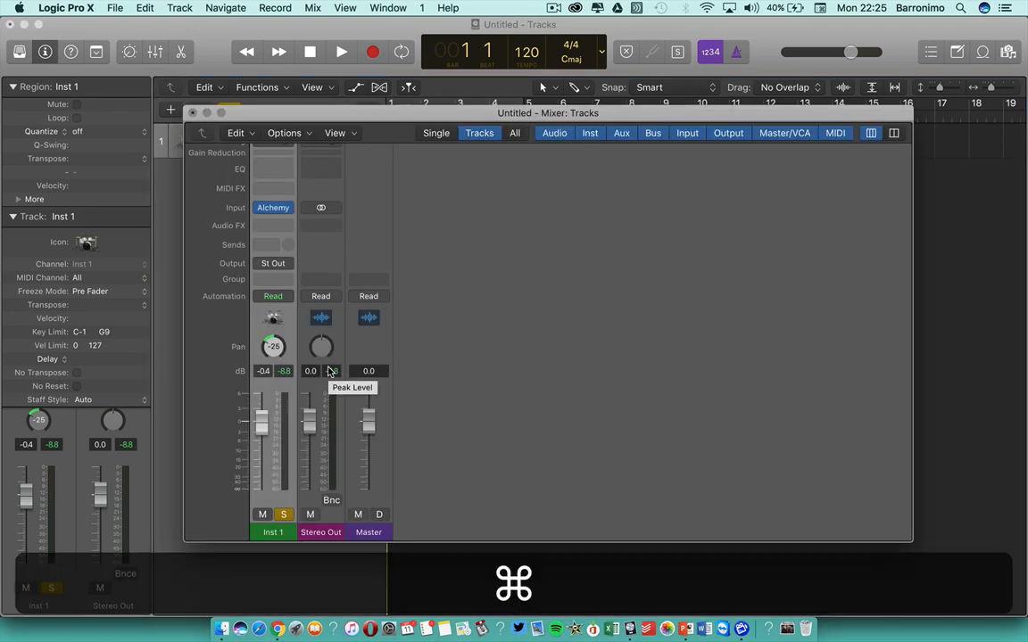
pyautogui.press('super+w')
pyautogui.press('super')
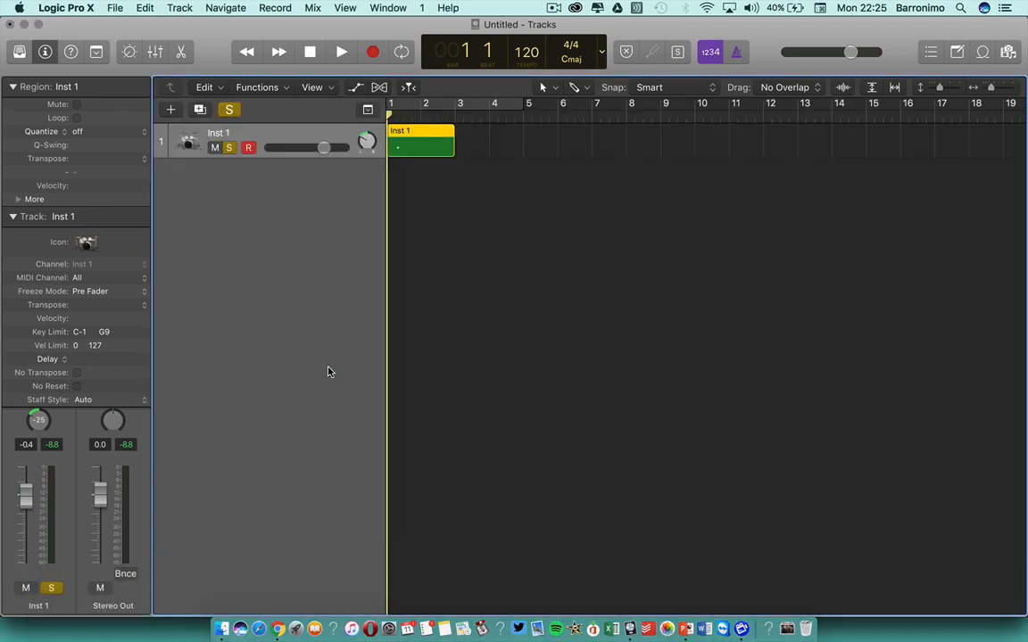
# Open the Inst 1 region's Piano Roll in a separate window, plus a second Tracks window.
pyautogui.press('super+4')
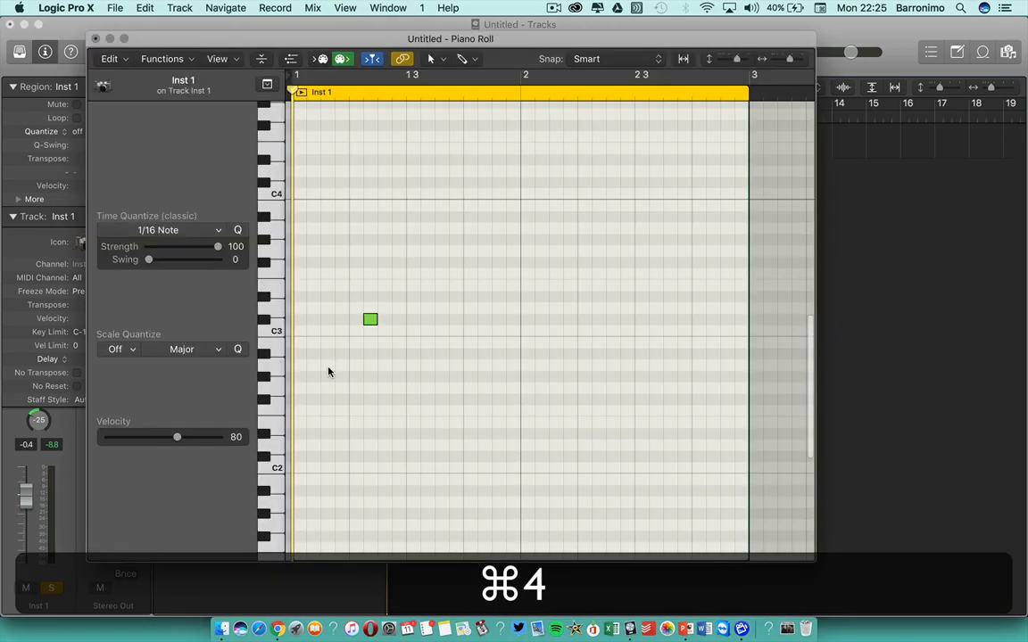
pyautogui.press('super')
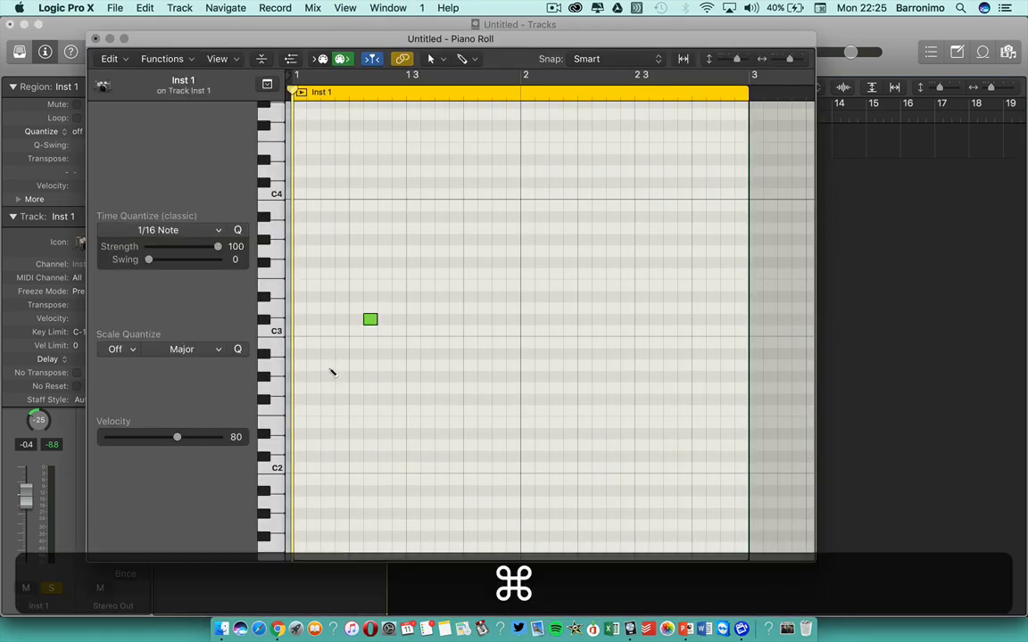
pyautogui.press('super+1')
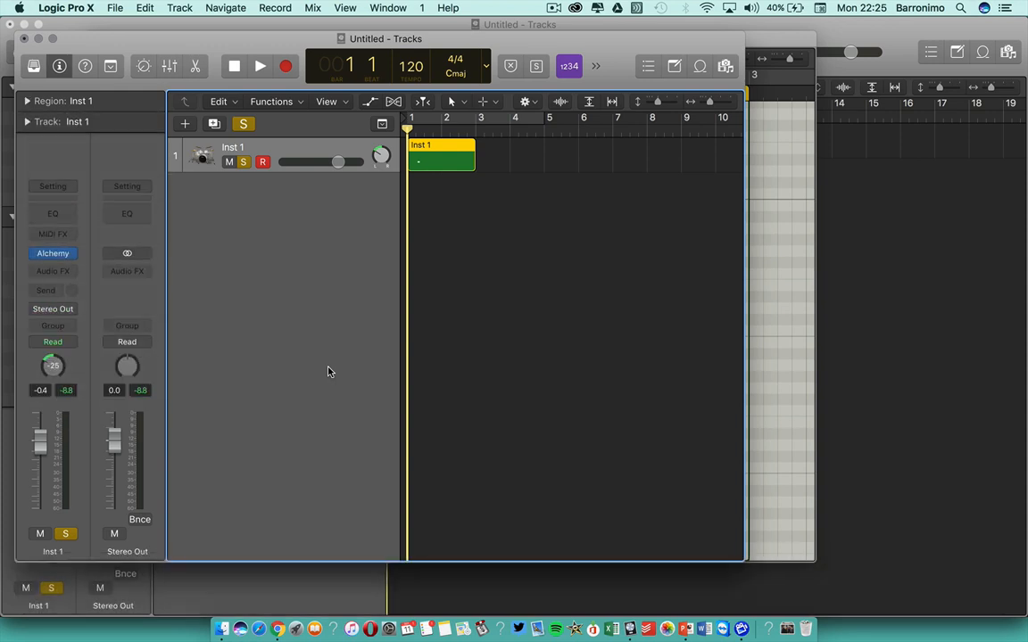
# Close the extra Tracks window and the Piano Roll window, and start closing the untitled project.
pyautogui.press('super+w')
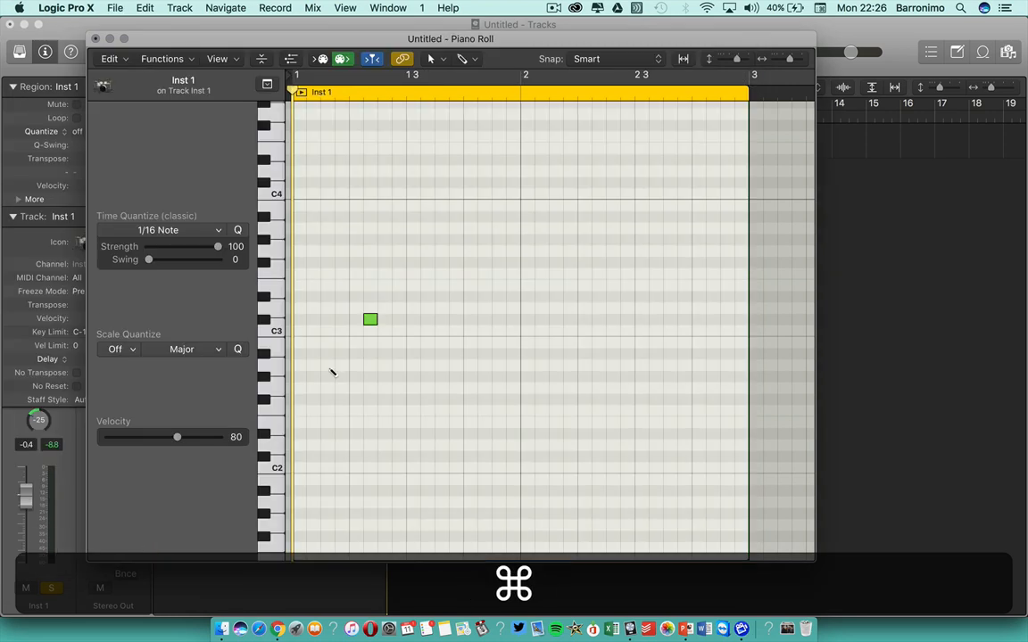
pyautogui.press('super+w')
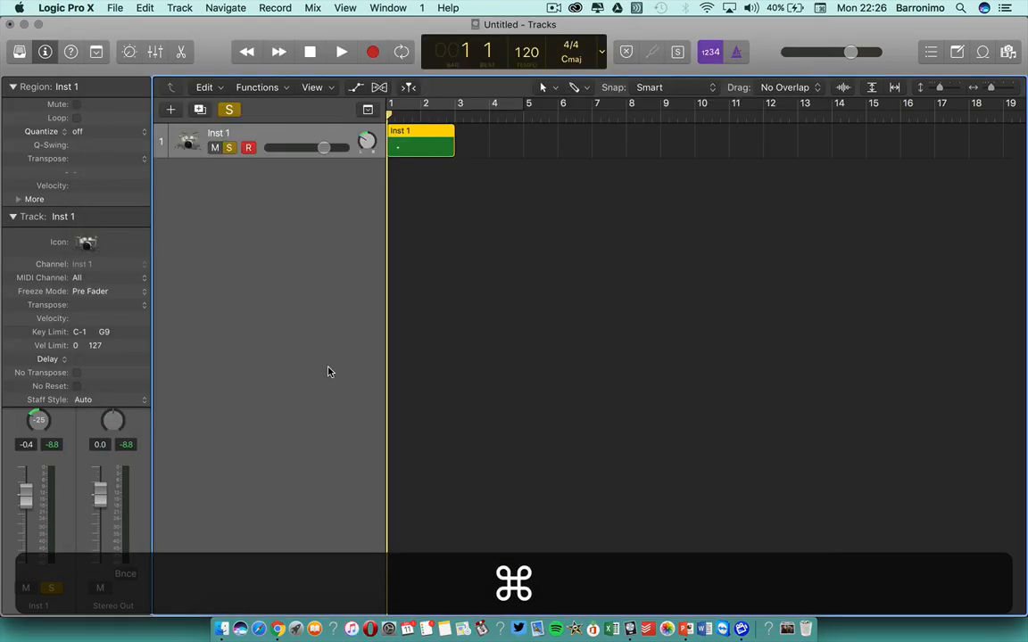
pyautogui.press('super+w')
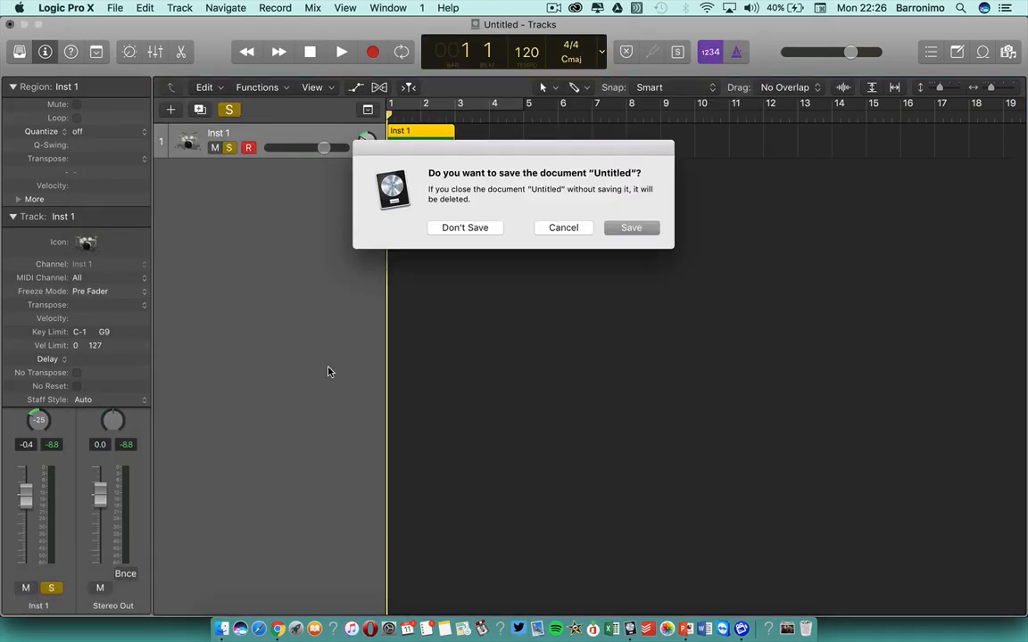